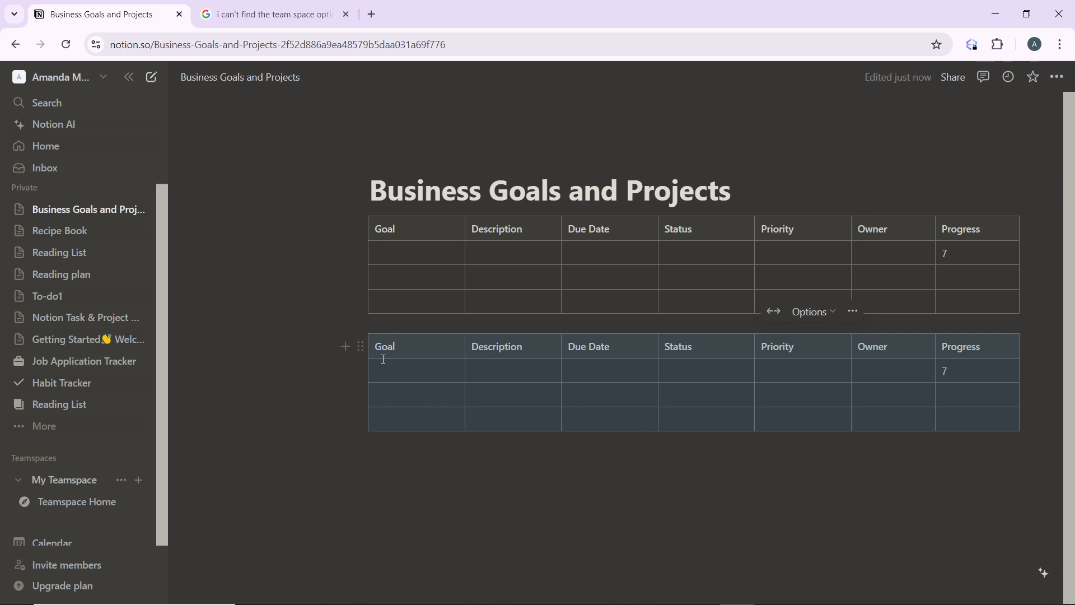
- Delete the lower duplicate table and add an empty column after Progress in the remaining table
left_click(359, 346)
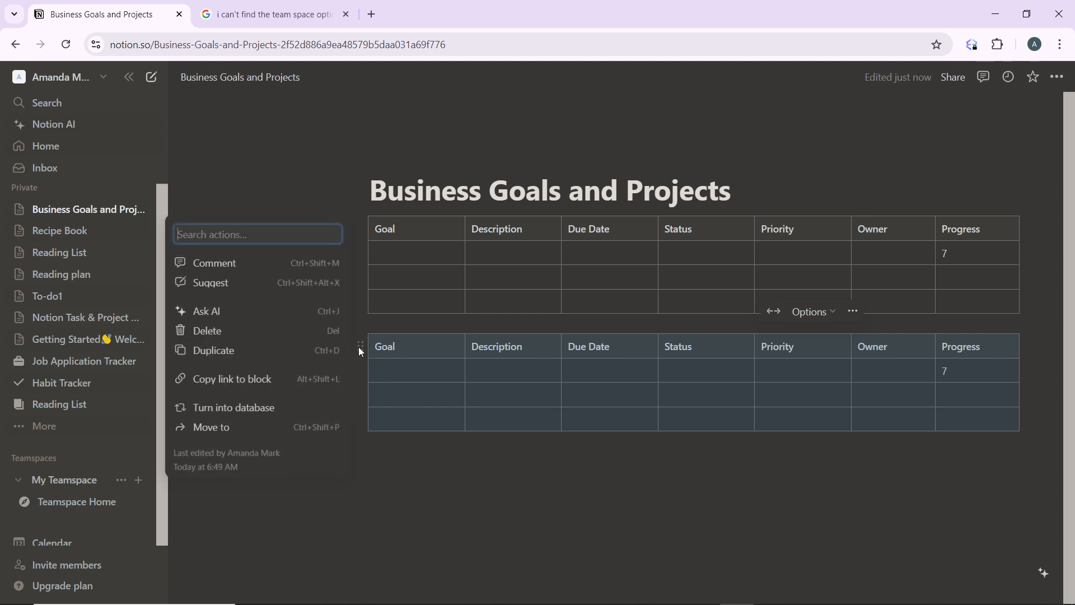
left_click(259, 335)
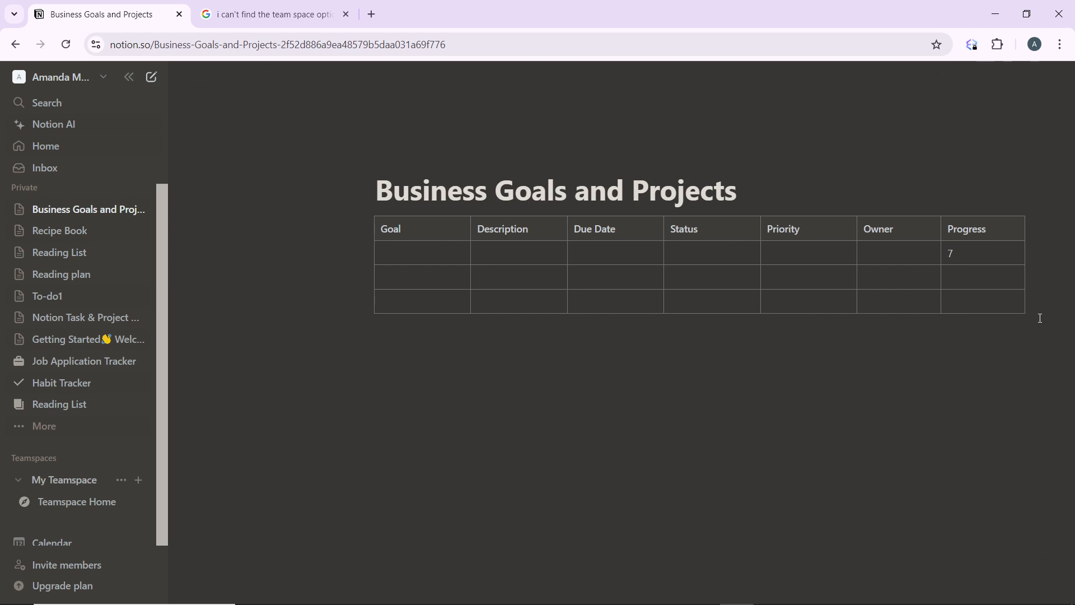
left_click(1032, 278)
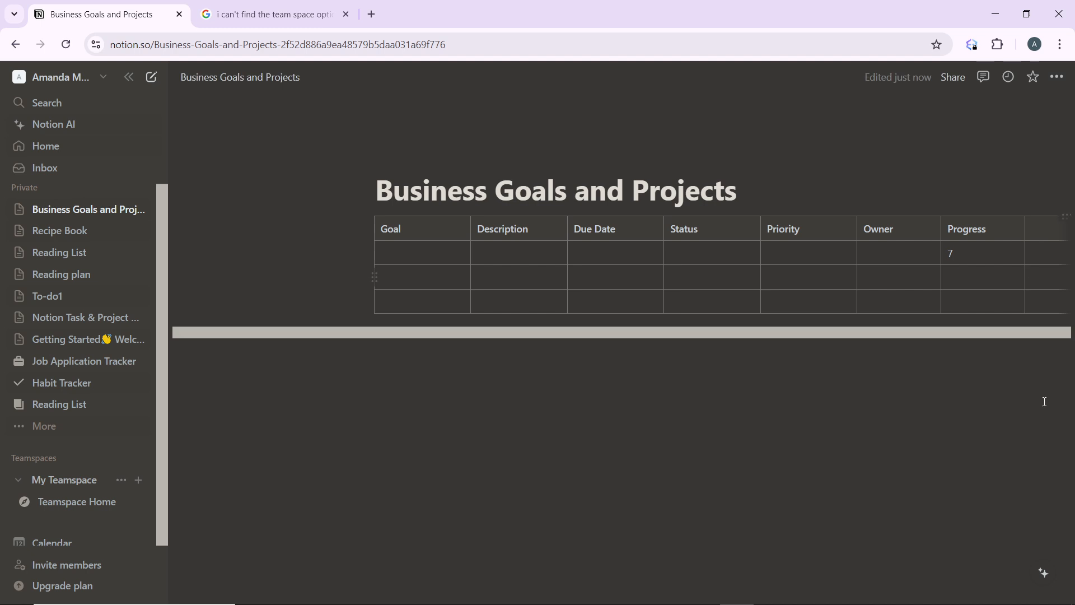
left_click(972, 391)
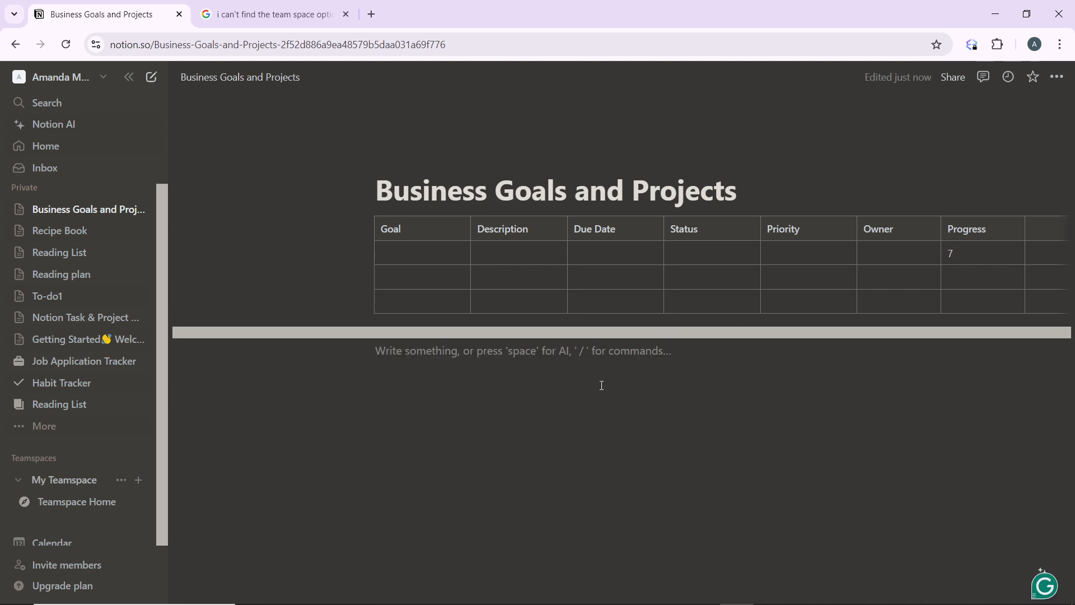
key("BackSpace")
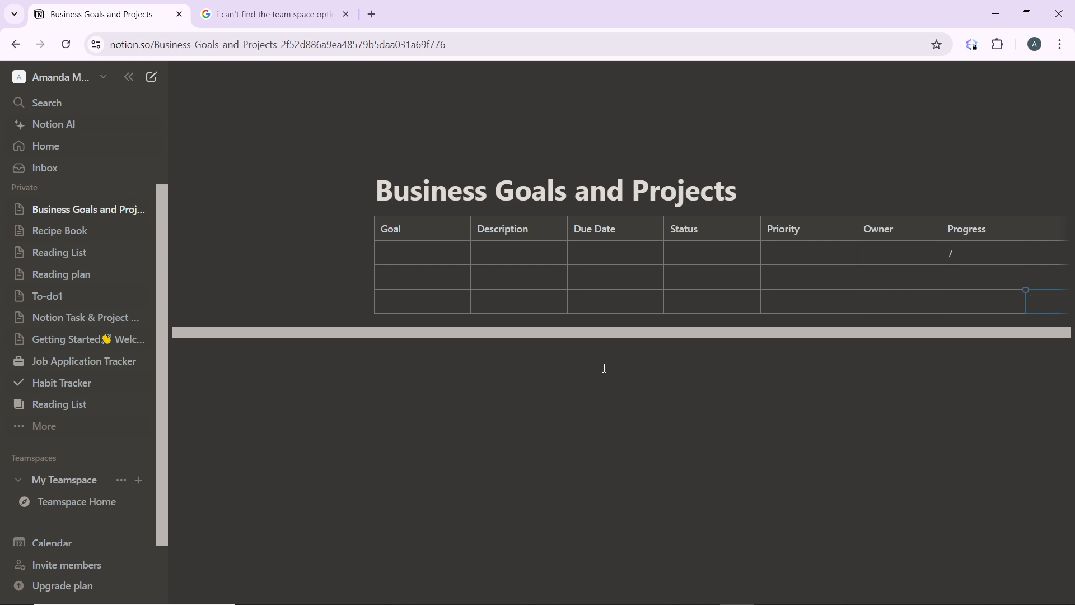
- Insert an Embed block below the table, check its link and file upload options, and leave it empty
left_click(423, 366)
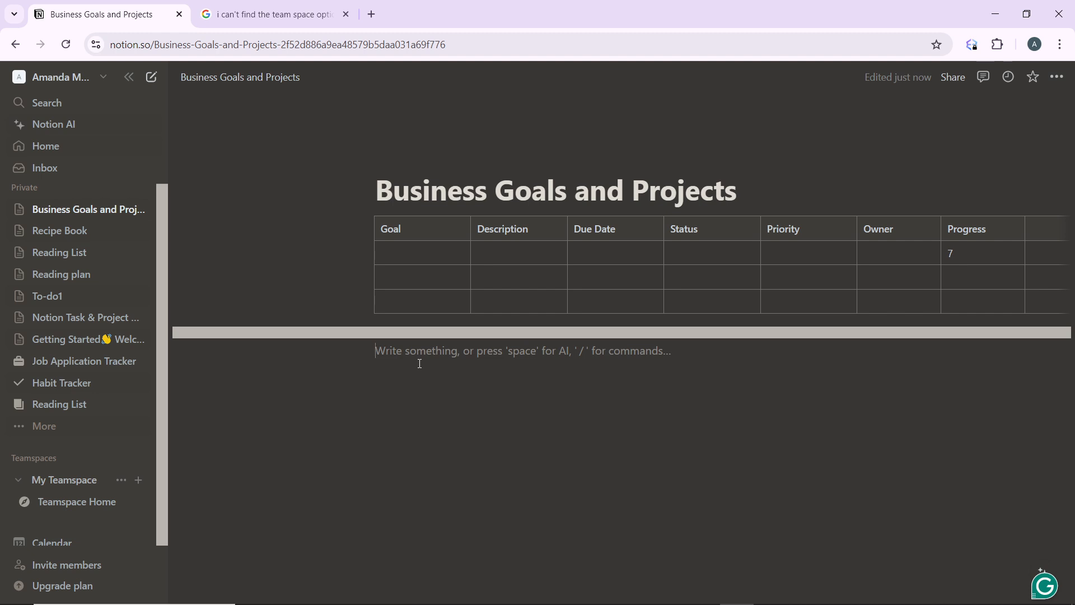
type("/")
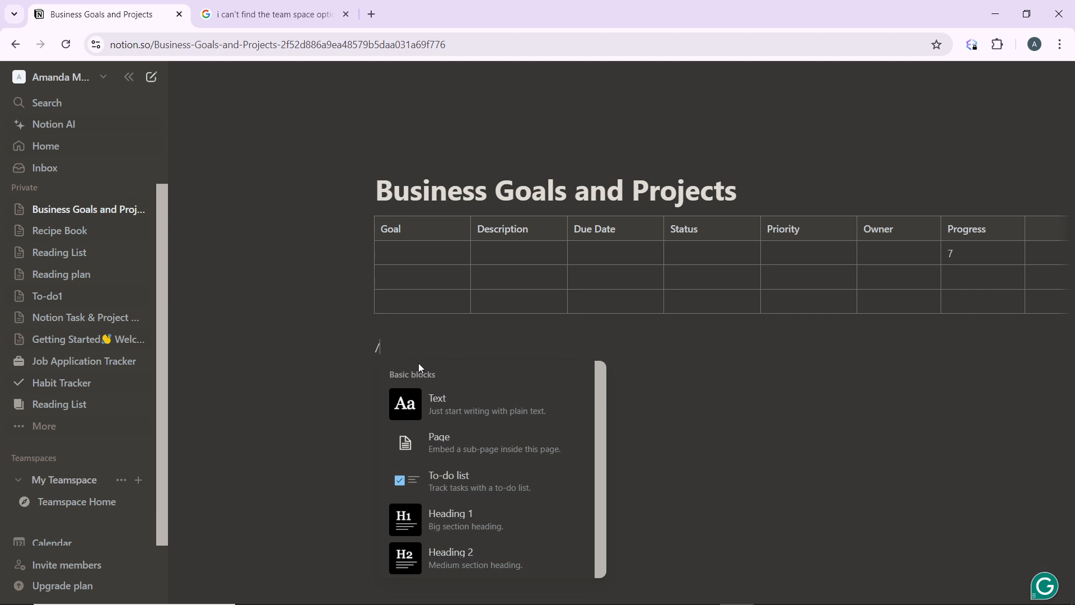
type("emb")
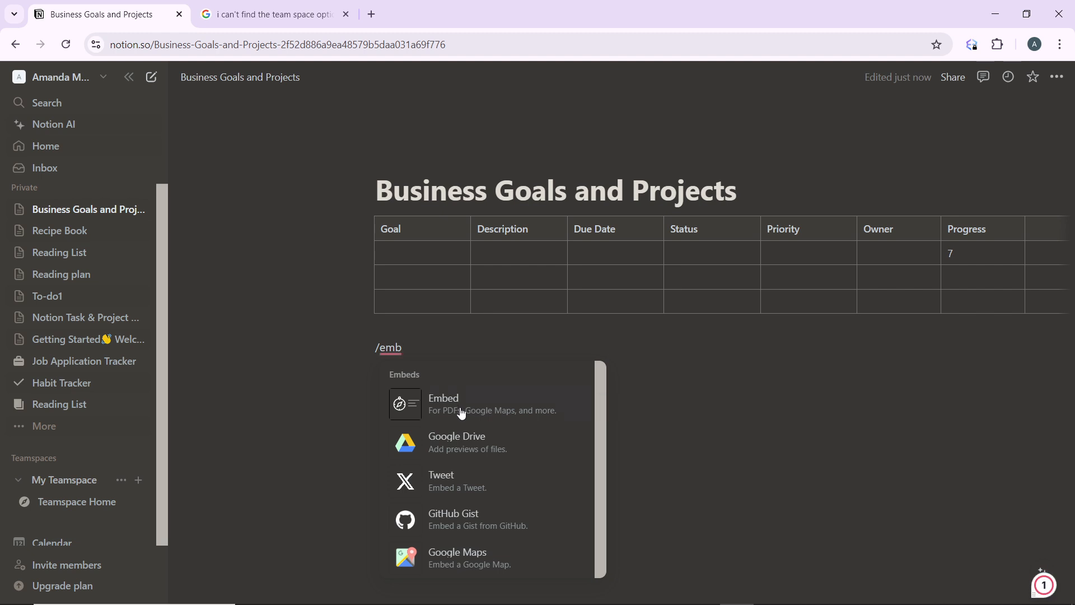
left_click(460, 413)
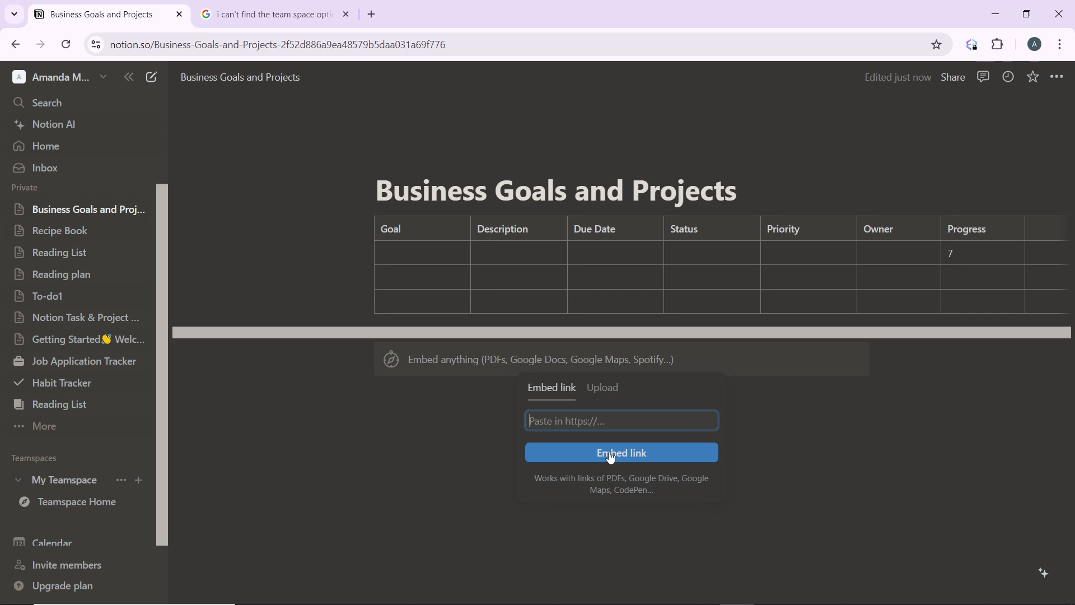
left_click(597, 392)
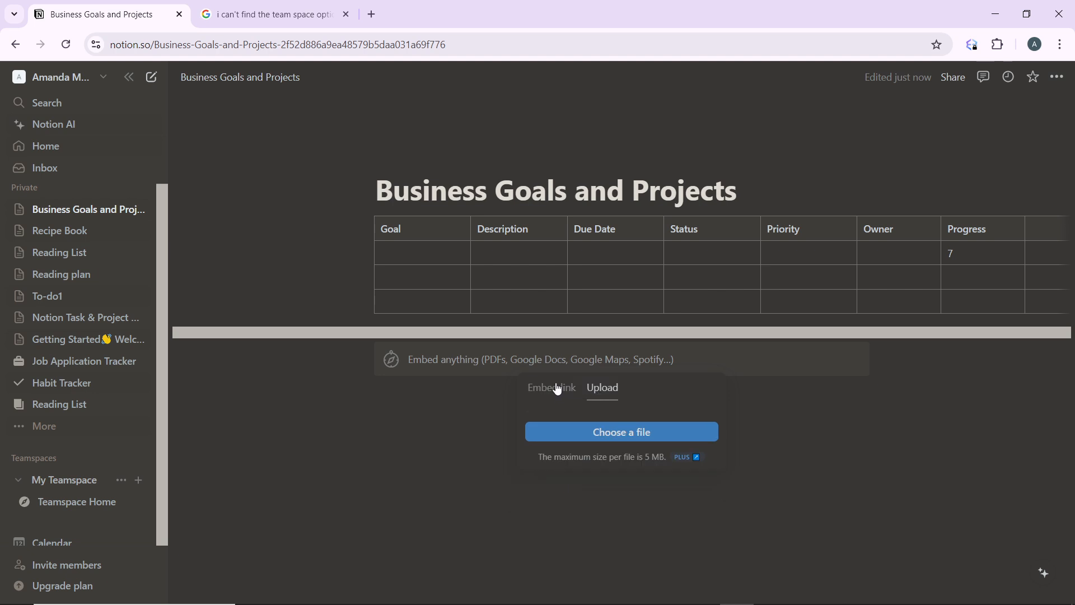
left_click(556, 389)
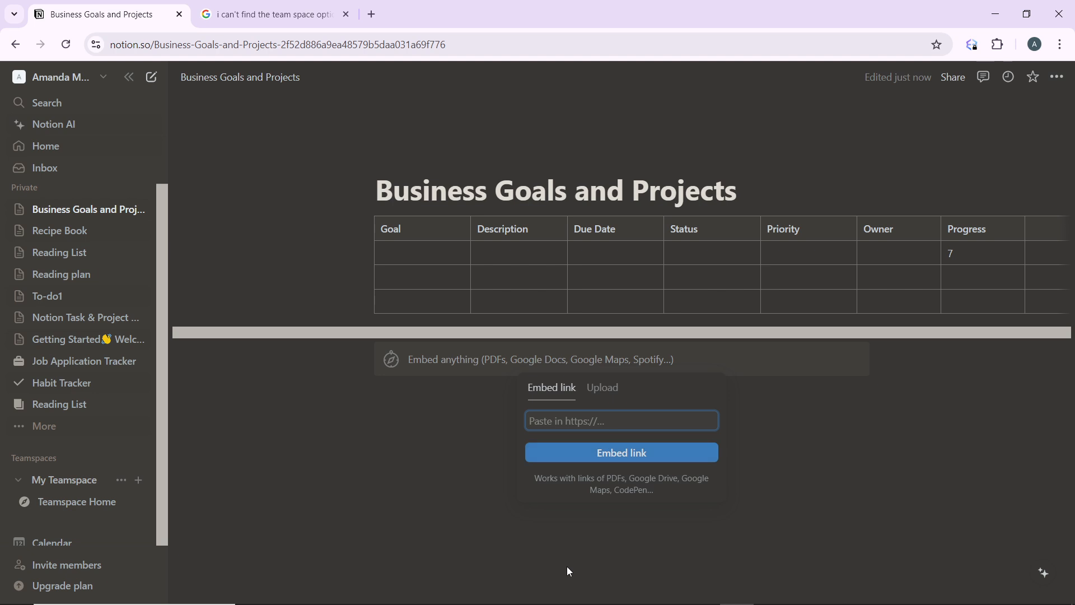
left_click(576, 513)
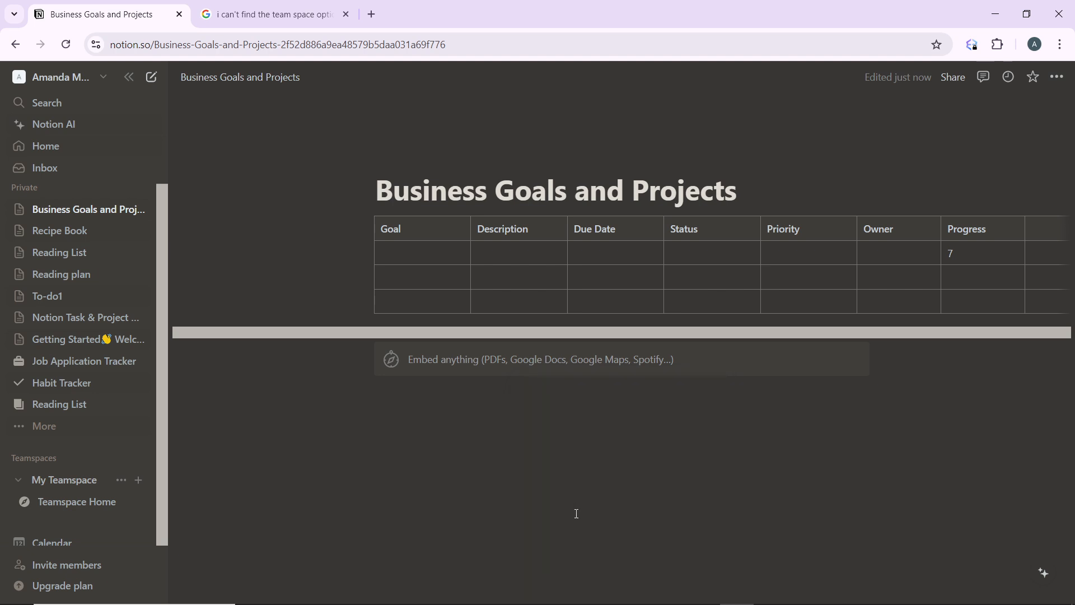
key("ctrl+t")
left_click(511, 385)
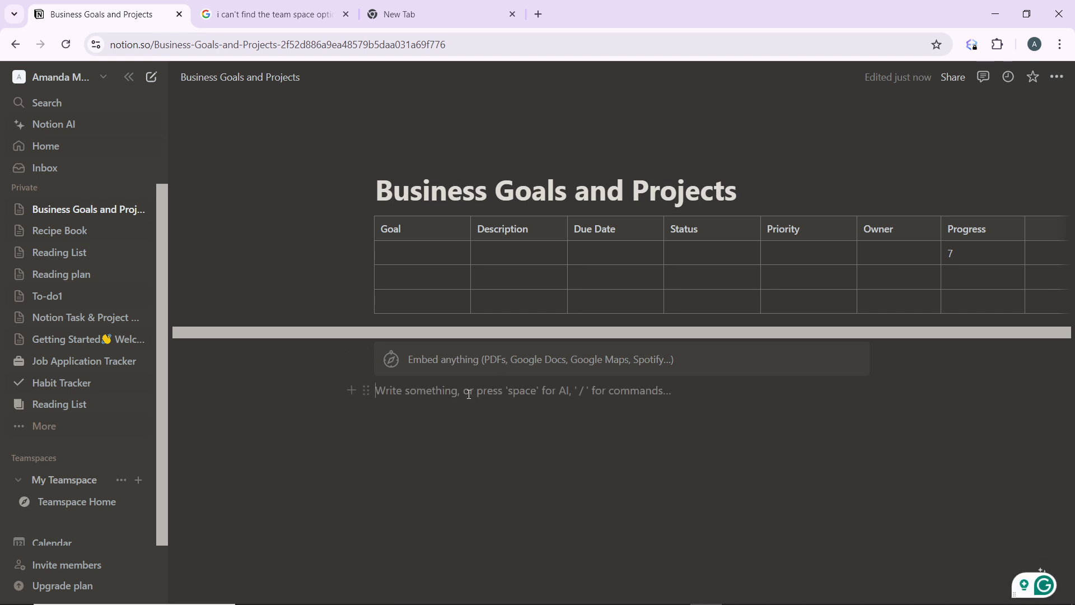
type("//")
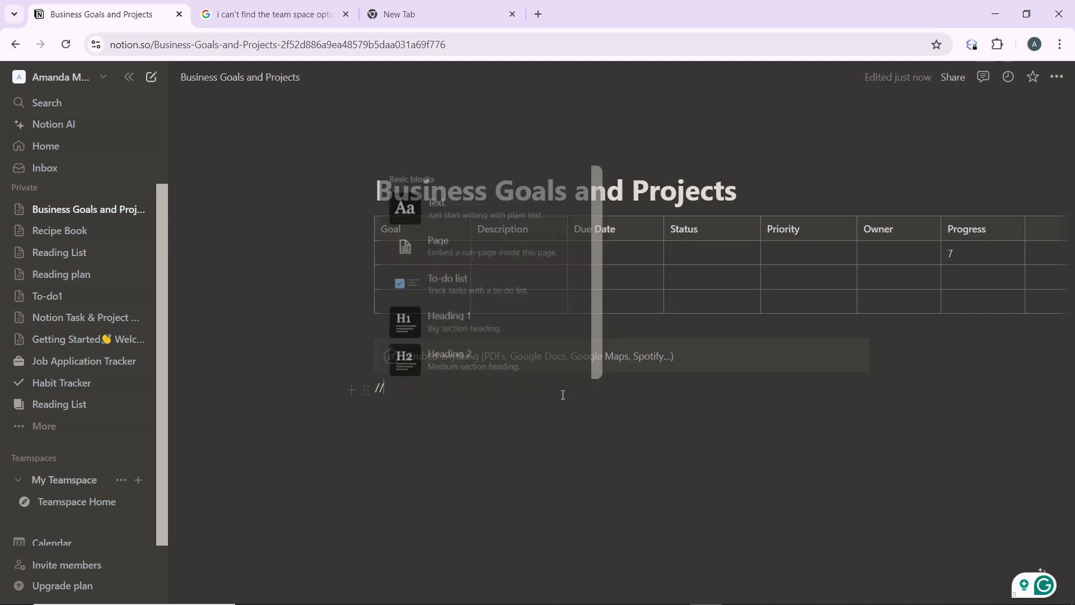
left_click(563, 395)
key("BackSpace")
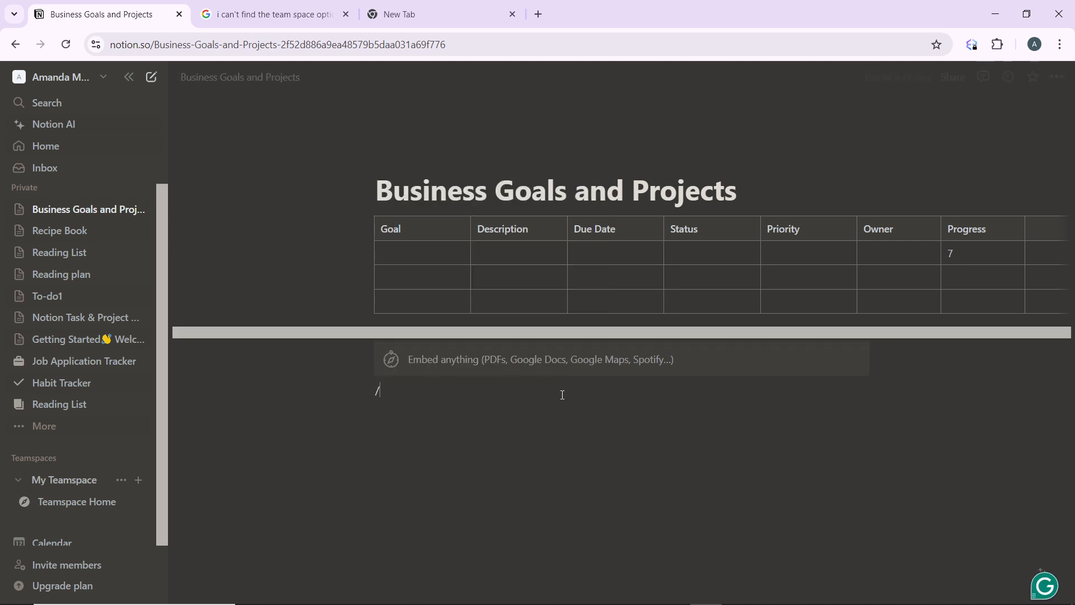
type("embede")
key("BackSpace")
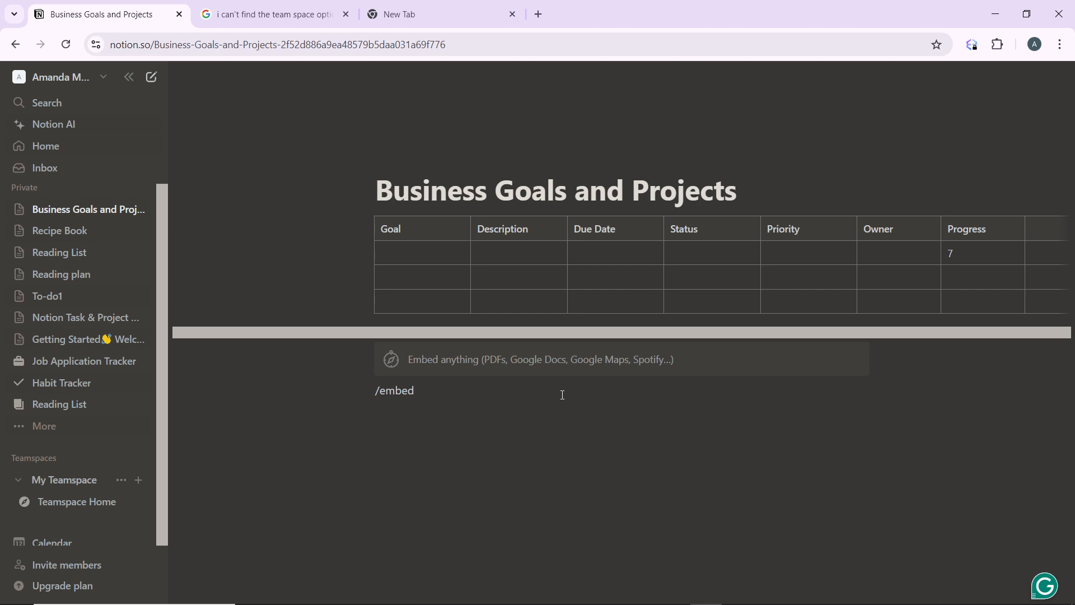
key("BackSpace")
key("BackSpace")
key("BackSpace")
key("BackSpace")
key("BackSpace")
key("BackSpace")
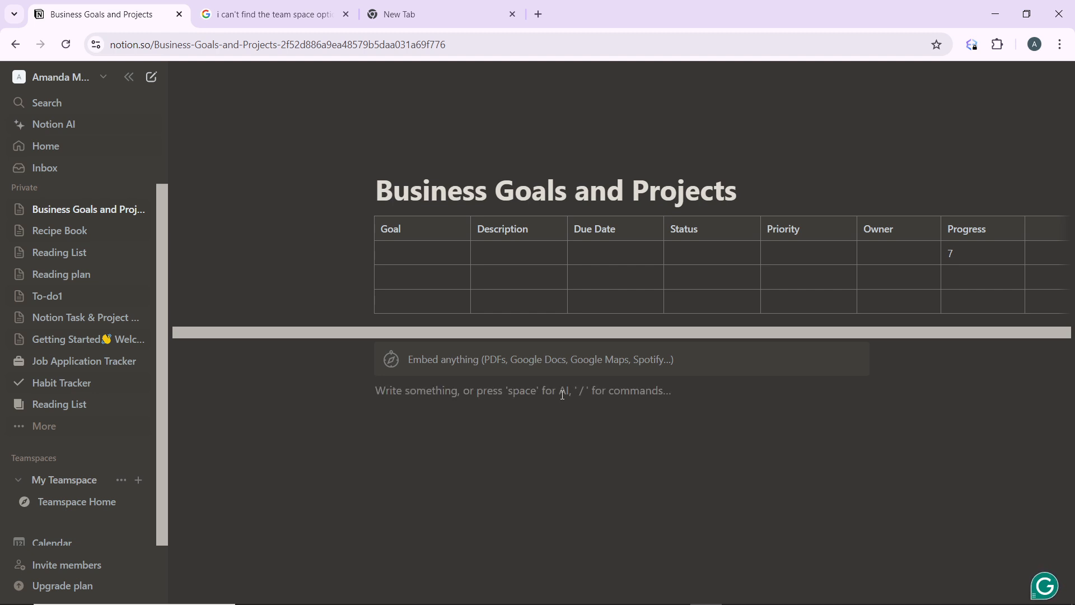
- Insert a second Embed block below the empty one and embed the copied Canva flower art drawing link in it
type("/")
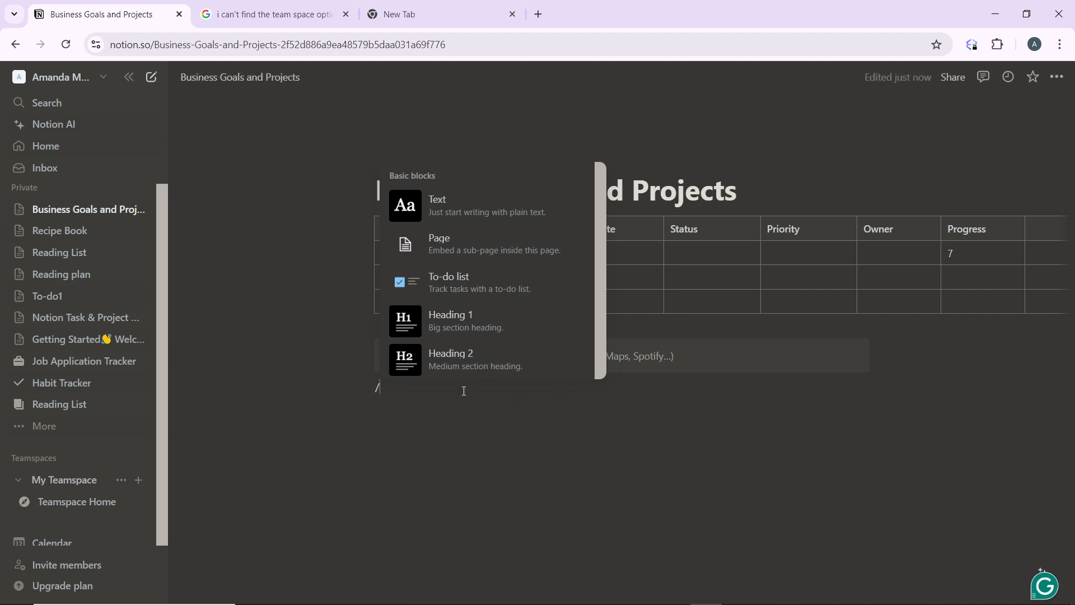
type("e")
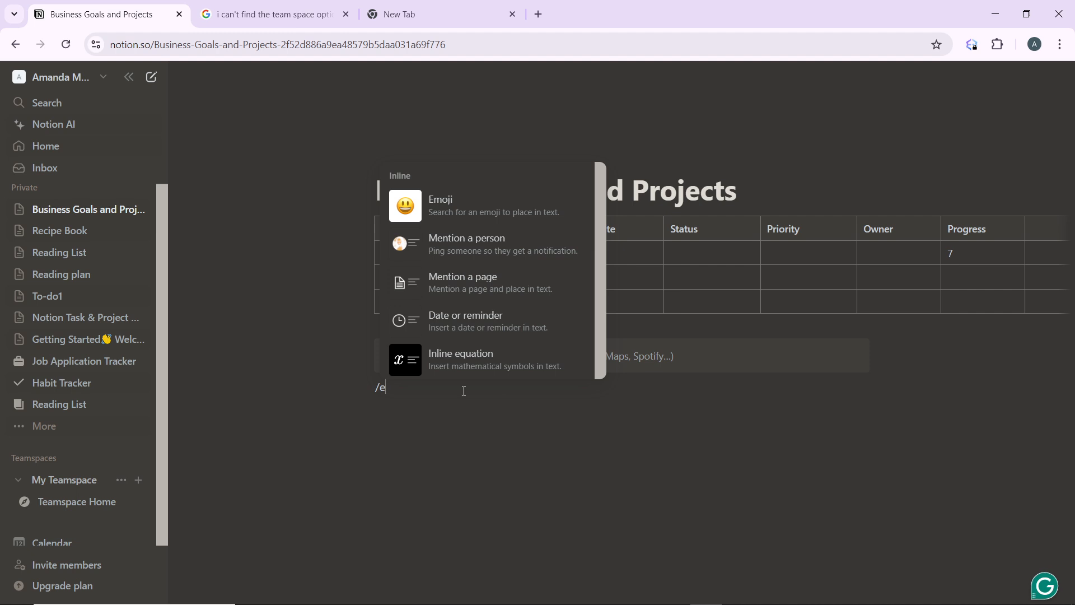
type("m")
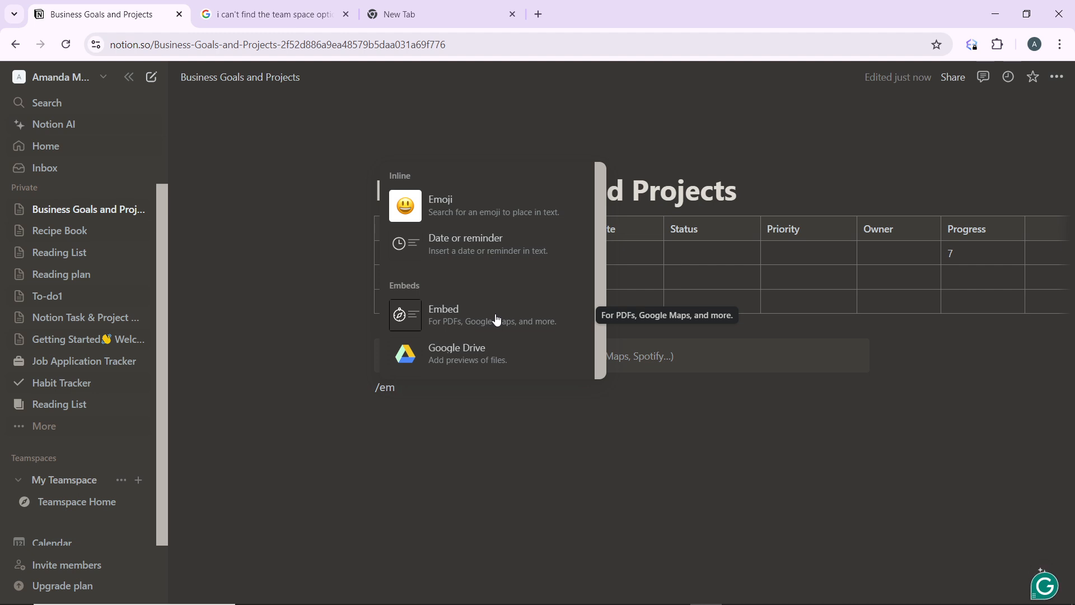
left_click(459, 312)
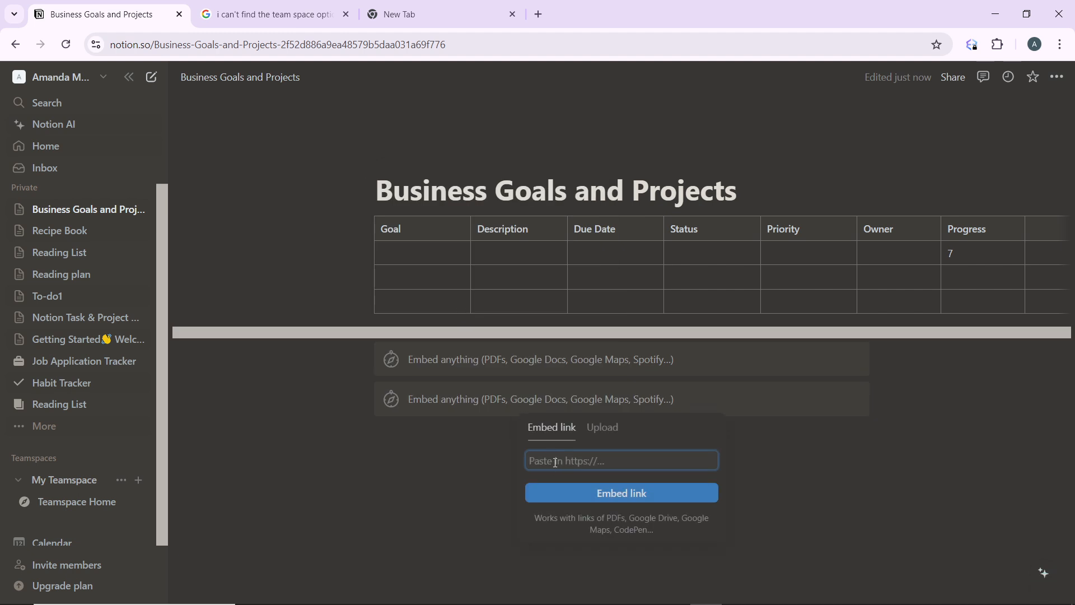
key("ctrl+v")
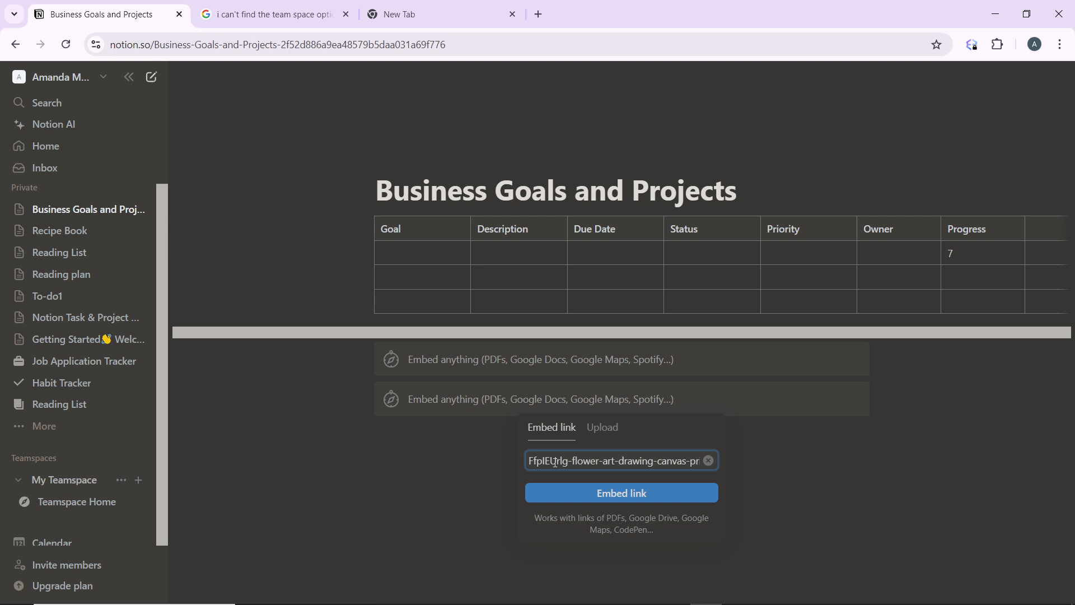
left_click(618, 493)
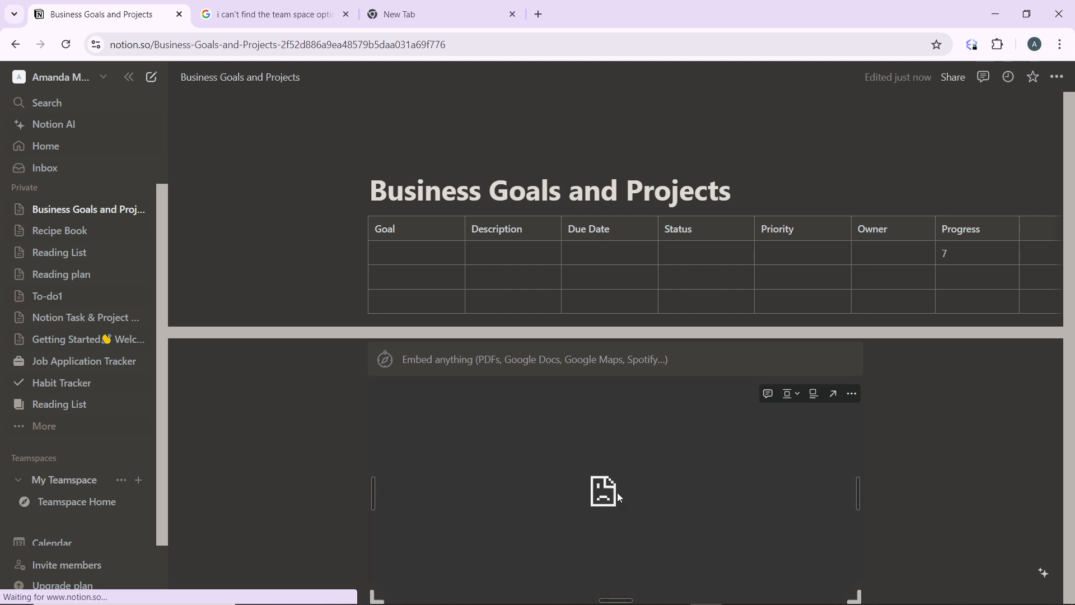
scroll(617, 492, "down", 3)
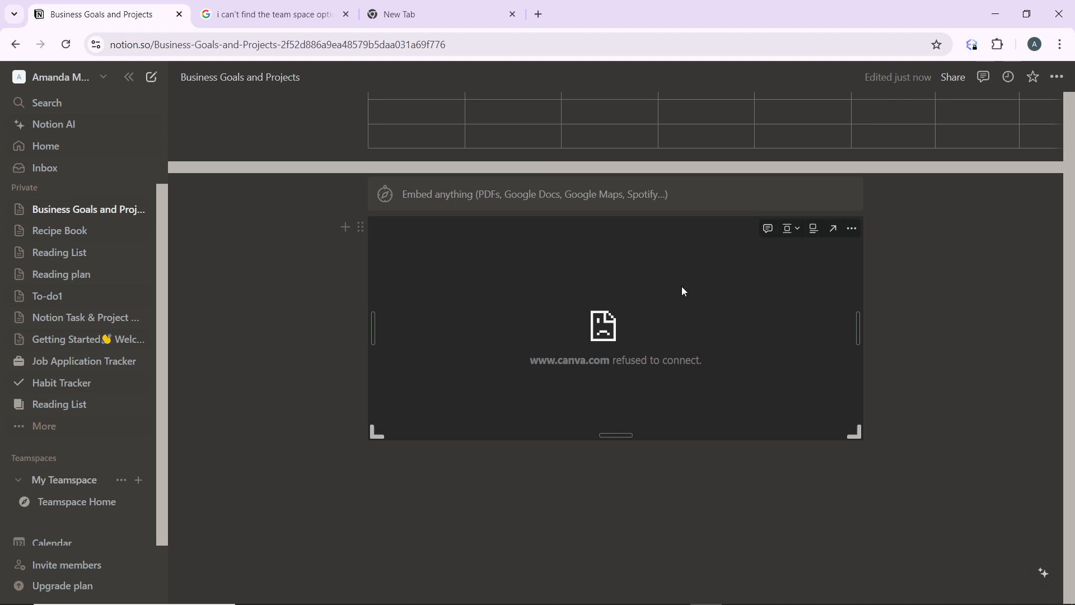
- Try a cover image on the Business Goals and Projects page and remove it
scroll(697, 222, "up", 3)
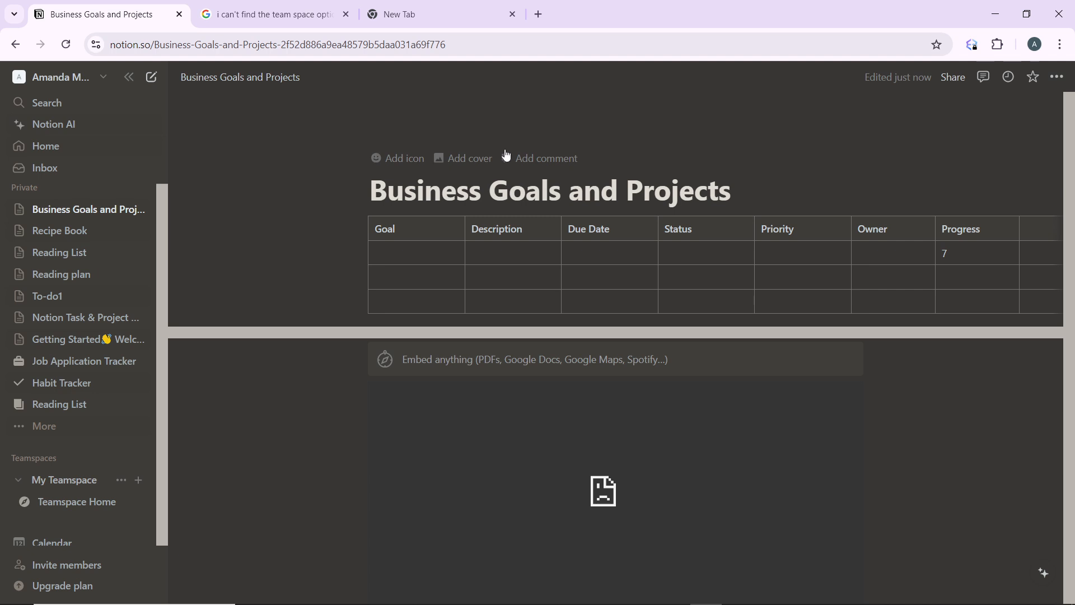
left_click(457, 161)
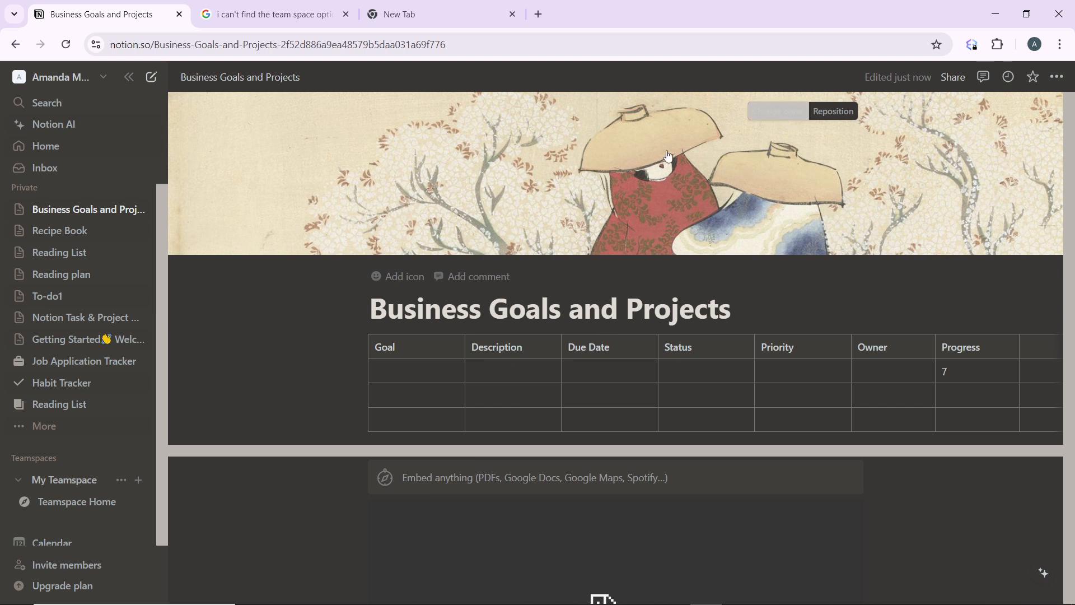
left_click(782, 114)
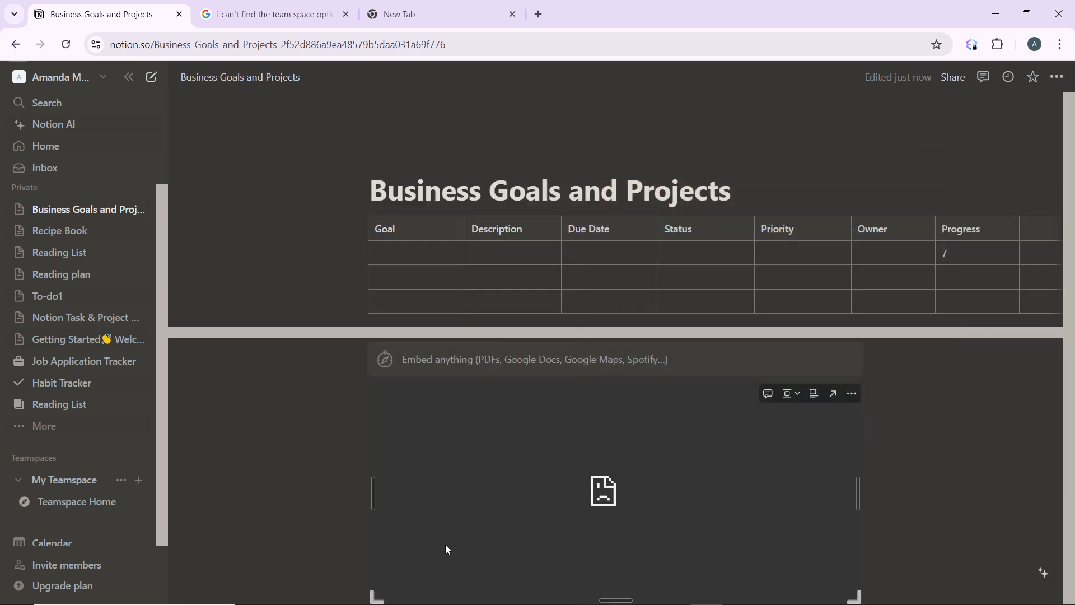
mouse_move(464, 167)
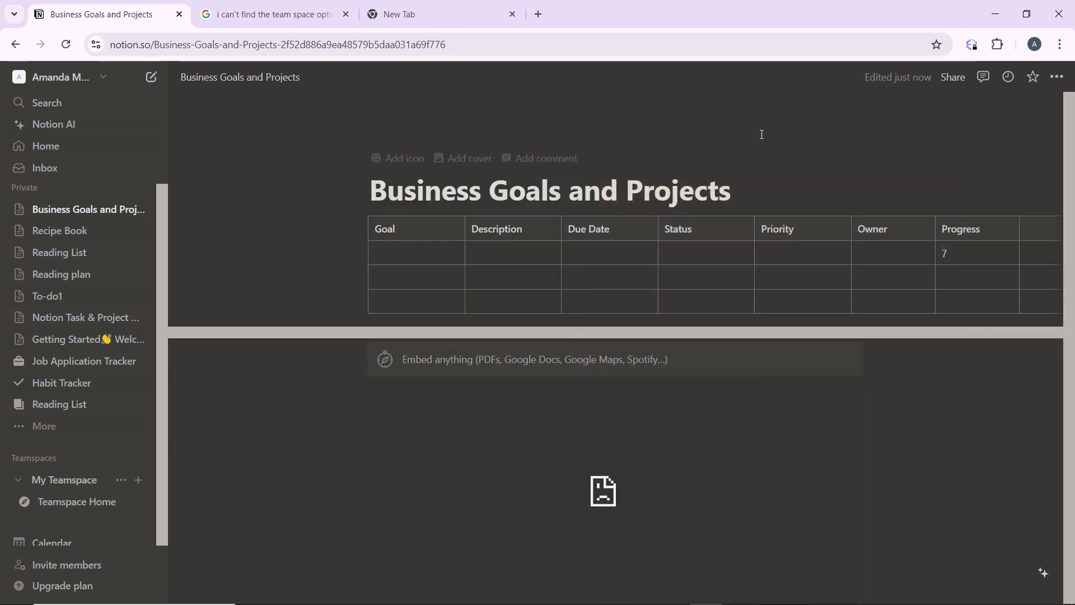